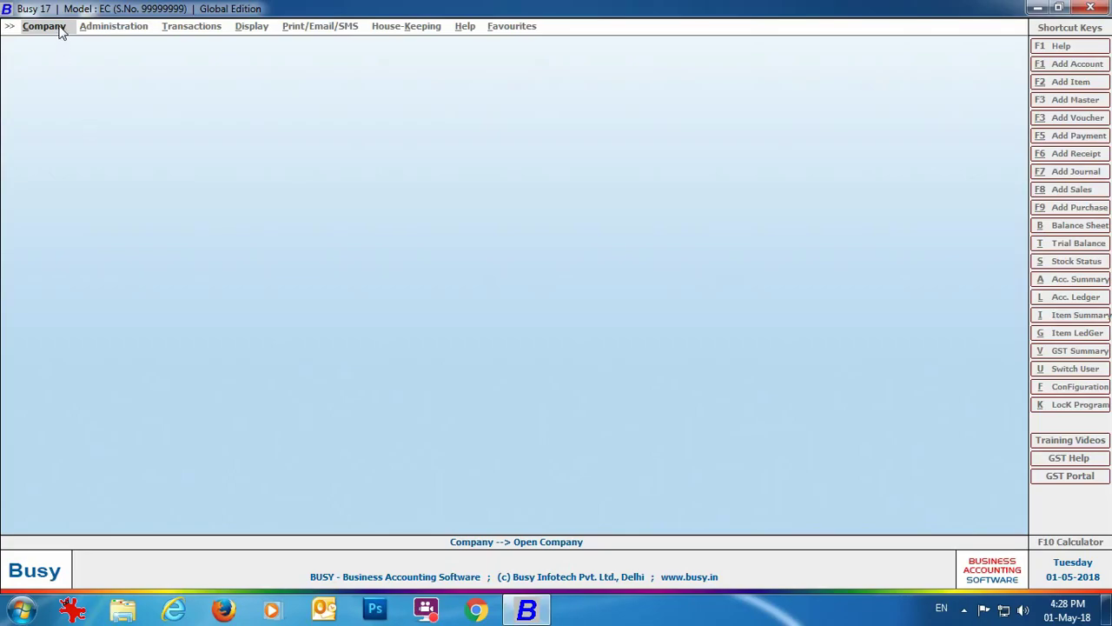
# Open the Company menu to see the company operations.
pyautogui.click(60, 32)
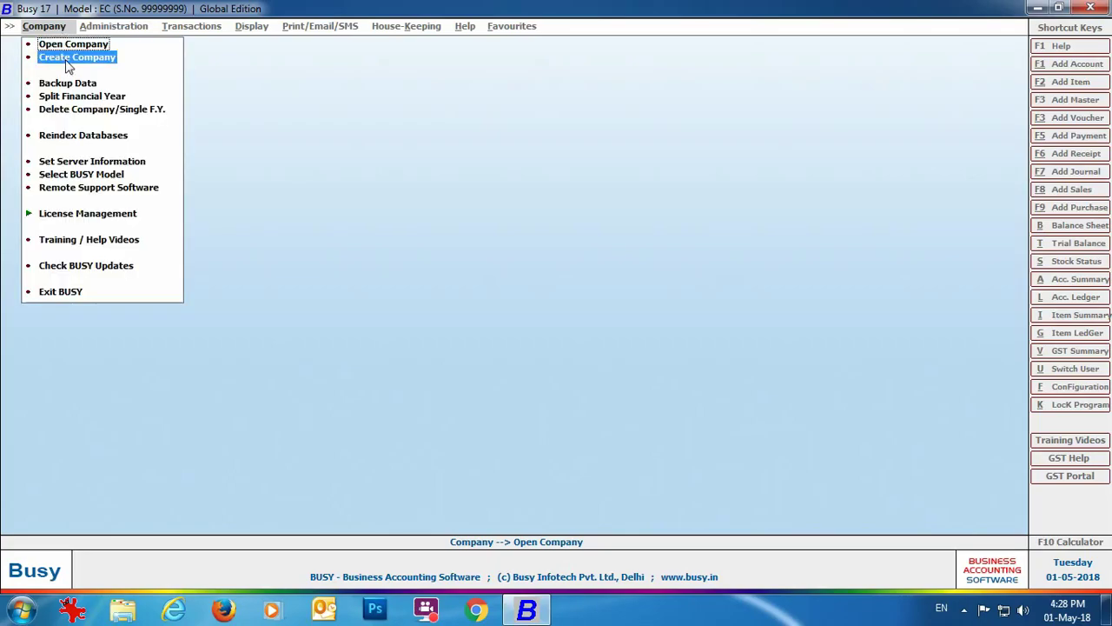
# Start a new company 'Linux Pvt. Ltd.' for Nepal with Nepali dates and financial year from 01-12-2074.
pyautogui.click(65, 57)
pyautogui.write('Linux Pvt. Ltd.')
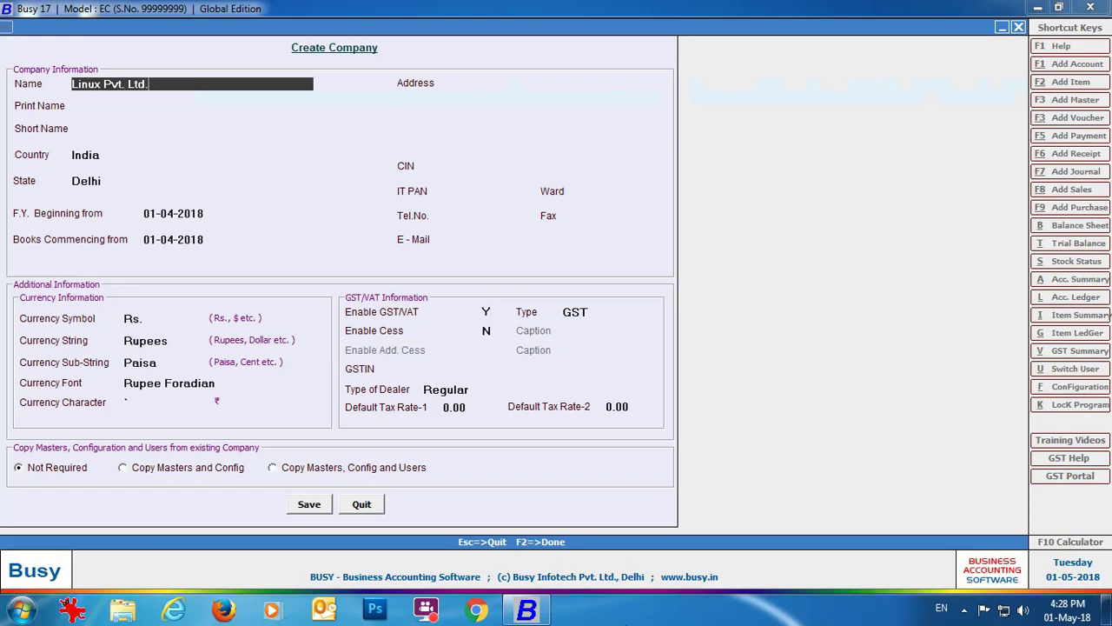
pyautogui.press('Return')
pyautogui.press('Return')
pyautogui.press('Return')
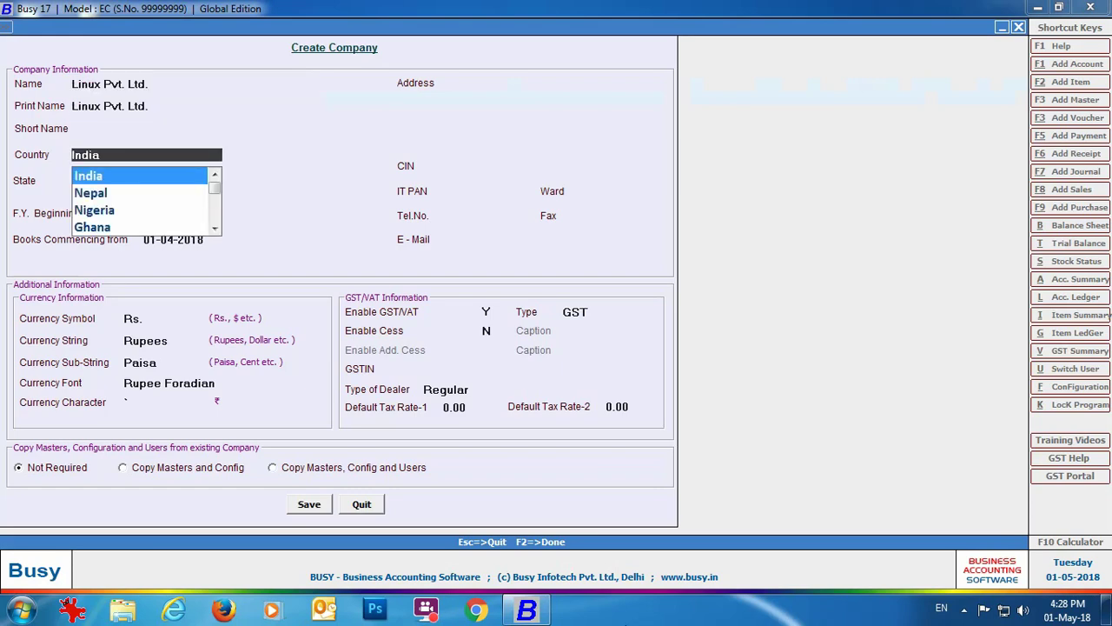
pyautogui.press('Down')
pyautogui.press('Return')
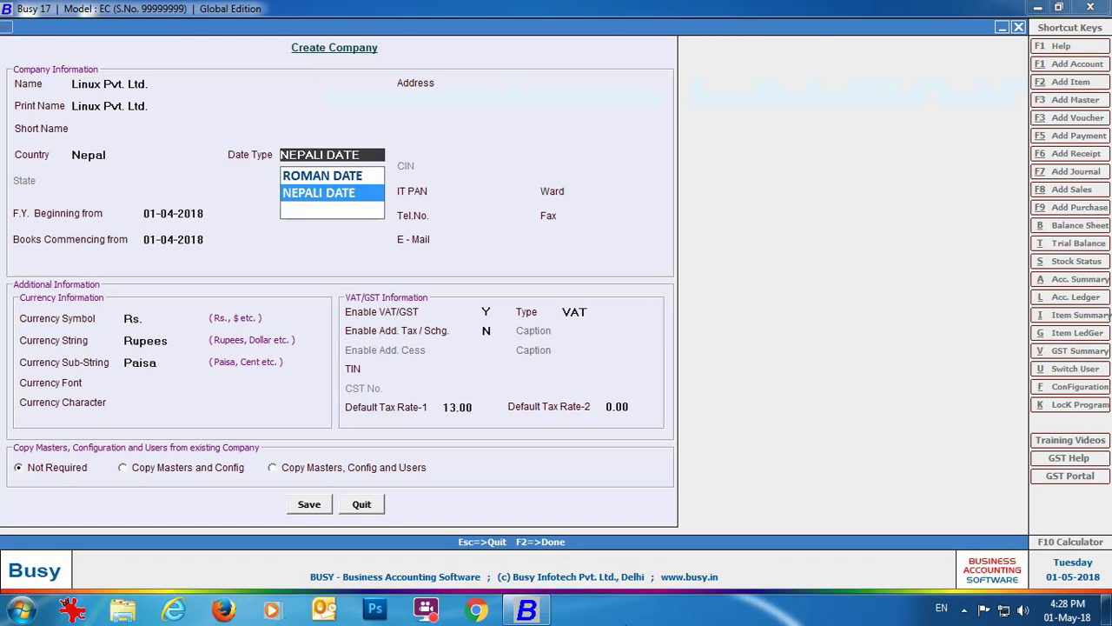
pyautogui.press('Return')
pyautogui.write('01-12-2074')
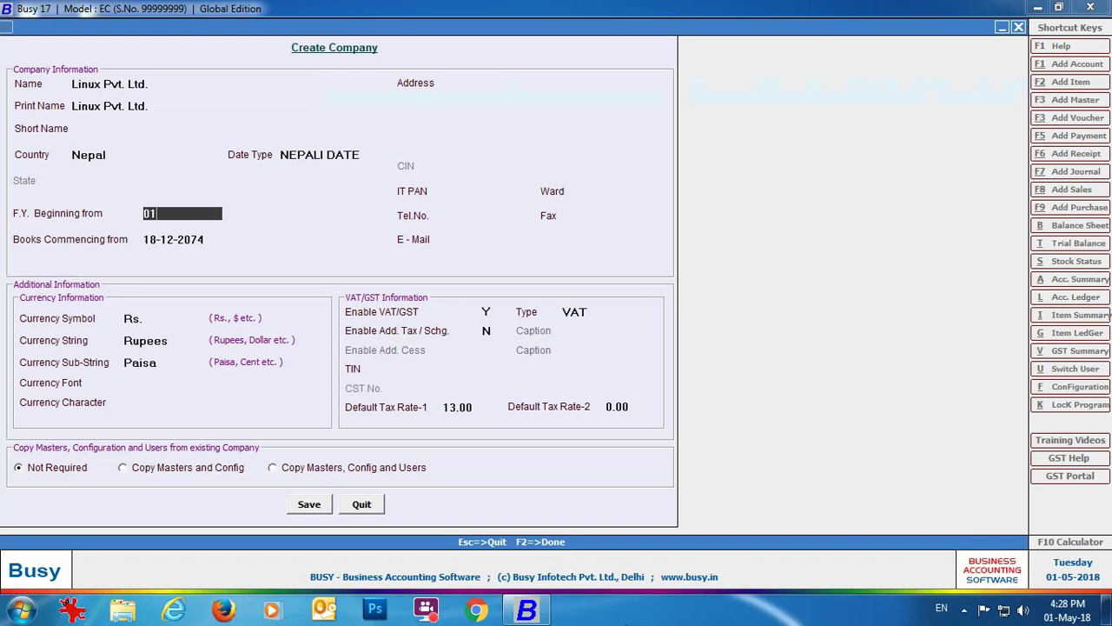
pyautogui.press('Return')
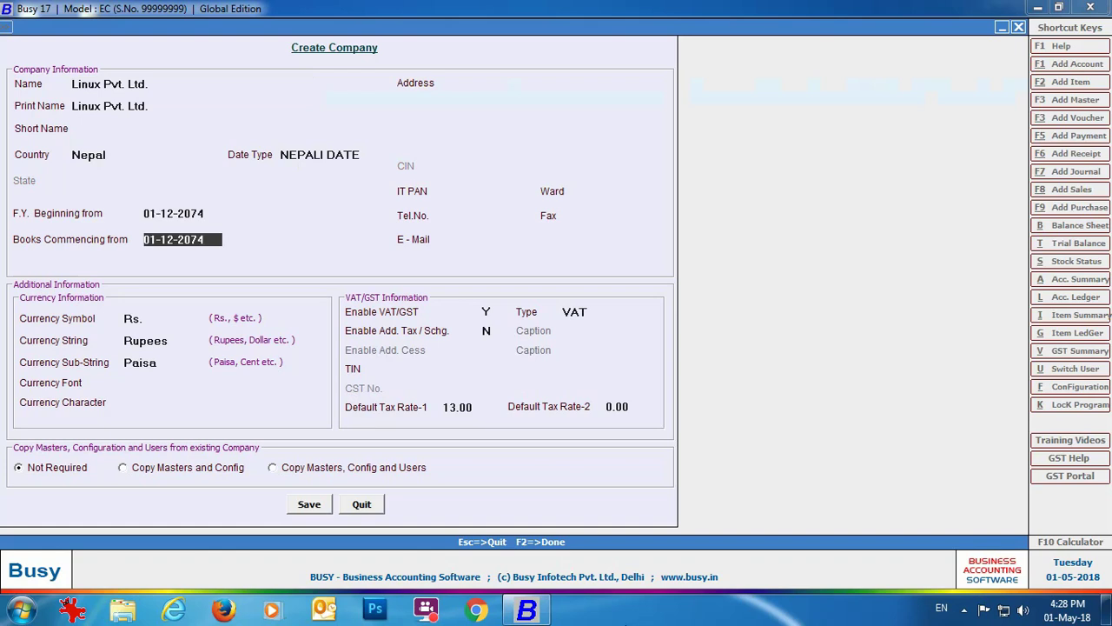
# Enter the company's three-line address.
pyautogui.press('Return')
pyautogui.write('Kupondole, Lalitpur')
pyautogui.press('Return')
pyautogui.write('kathmandu')
pyautogui.press('Return')
pyautogui.write('nepal')
pyautogui.press('Return')
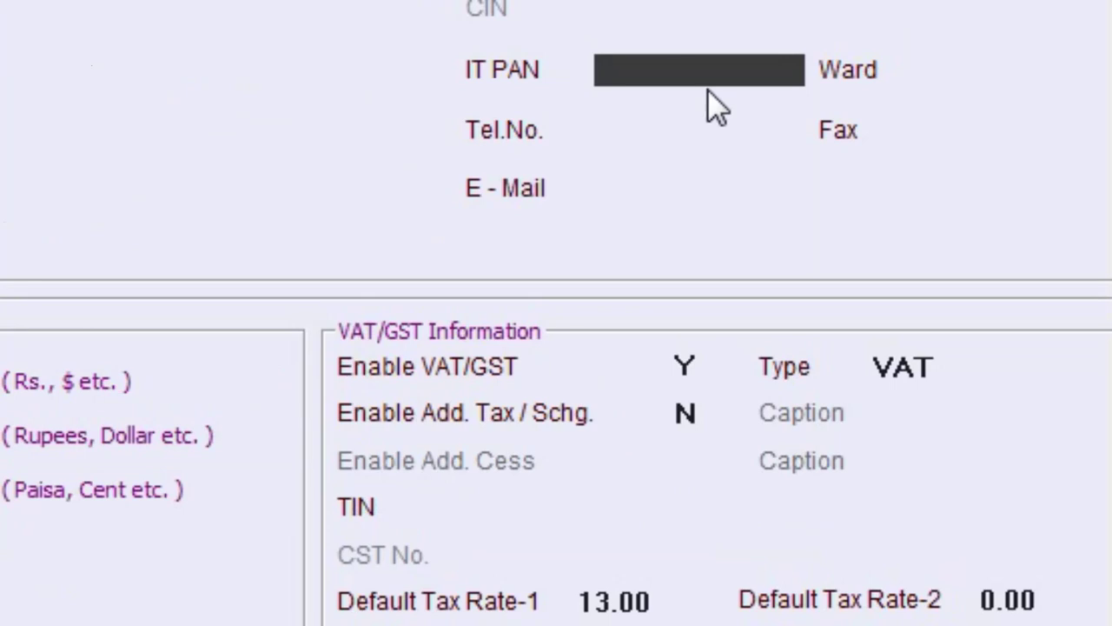
# Fill in the IT PAN and TIN numbers, then save the company and confirm.
pyautogui.write('999999999')
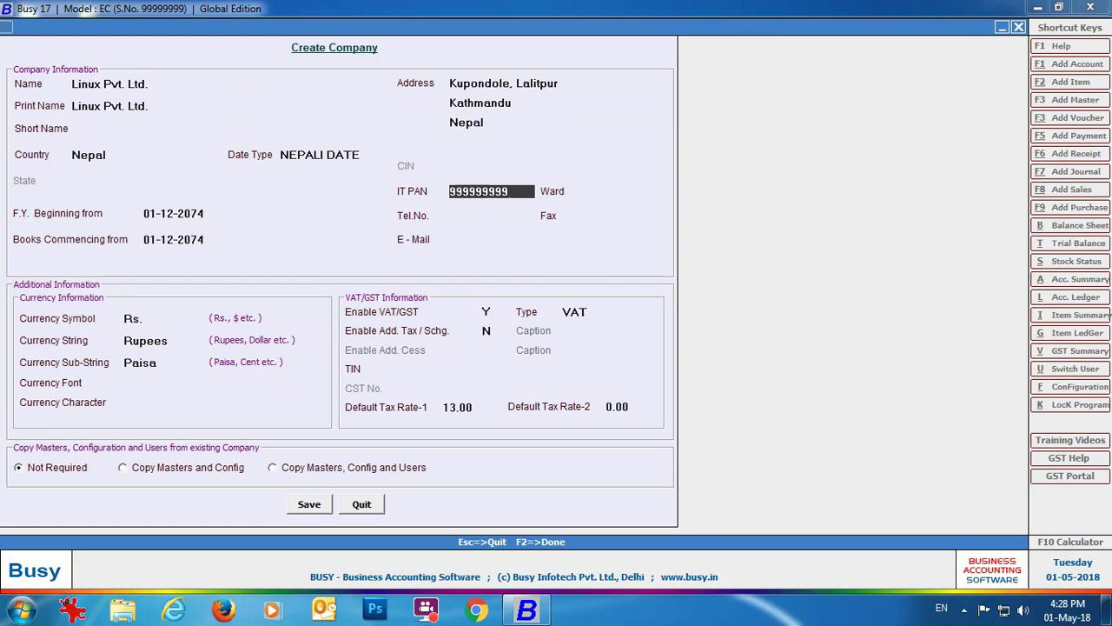
pyautogui.press('Return')
pyautogui.press('Return')
pyautogui.press('Return')
pyautogui.press('Return')
pyautogui.press('Return')
pyautogui.press('Return')
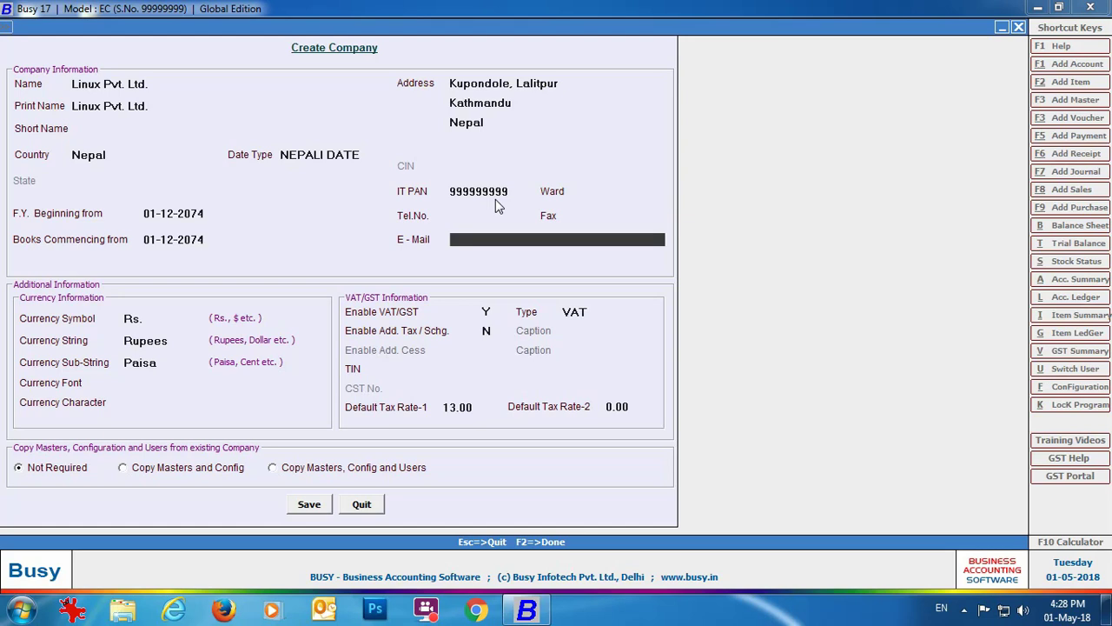
pyautogui.press('Return')
pyautogui.press('Return')
pyautogui.press('Return')
pyautogui.press('Return')
pyautogui.press('Return')
pyautogui.press('Return')
pyautogui.press('Return')
pyautogui.press('Return')
pyautogui.press('Return')
pyautogui.click(315, 508)
pyautogui.click(581, 345)
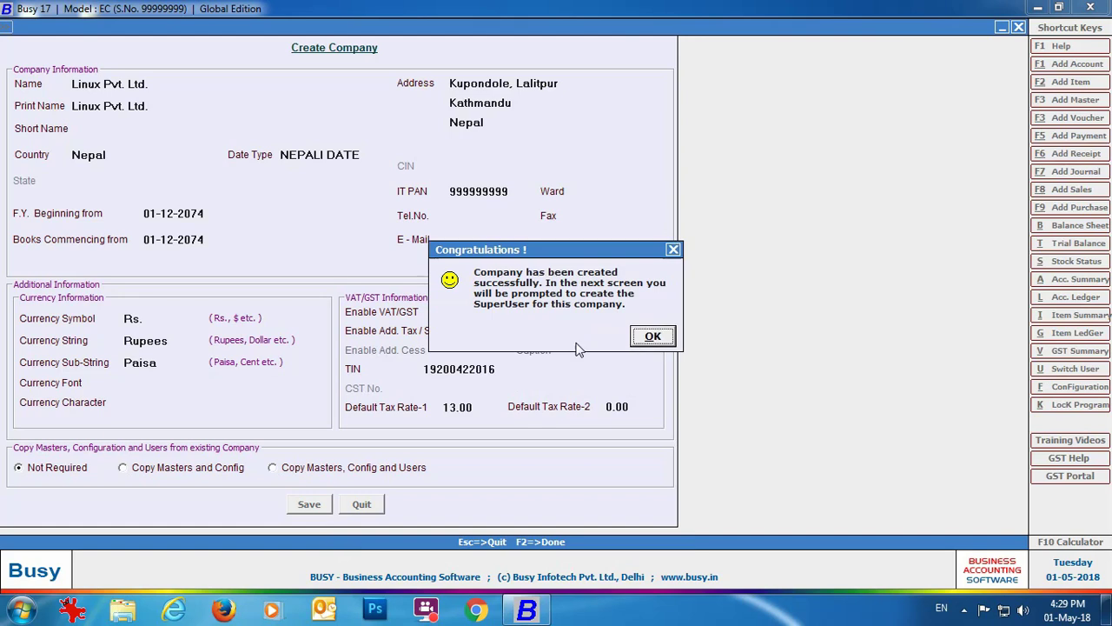
pyautogui.click(652, 337)
# Create the superuser with its name and password, and save it.
pyautogui.write('Admin')
pyautogui.press('Return')
pyautogui.write('admin')
pyautogui.press('Return')
pyautogui.write('admin')
pyautogui.click(149, 160)
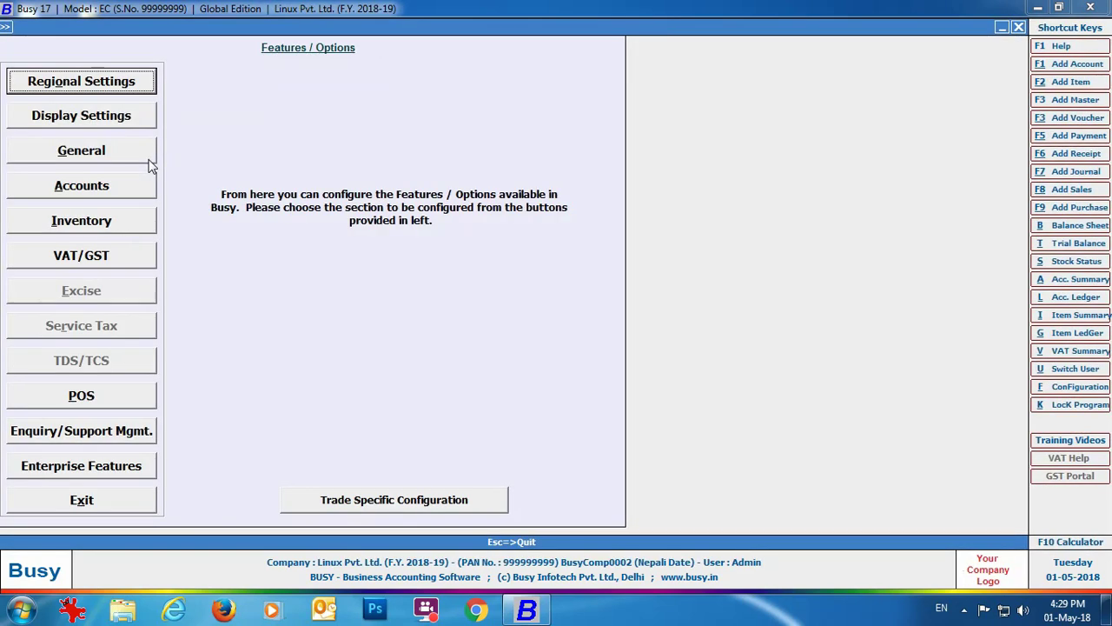
# In VAT/GST settings, set Data Upload on IRD to Y with the IRD user name and password.
pyautogui.click(126, 268)
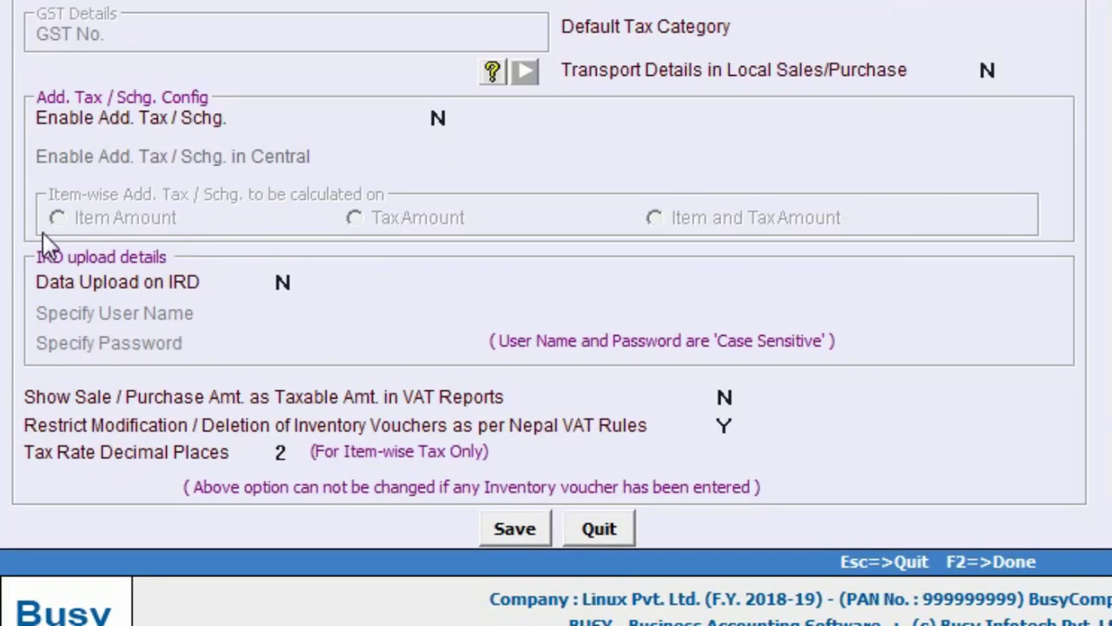
pyautogui.click(278, 280)
pyautogui.press('y')
pyautogui.press('Return')
pyautogui.write('xxxxxx')
pyautogui.press('Return')
pyautogui.write('xxxxx')
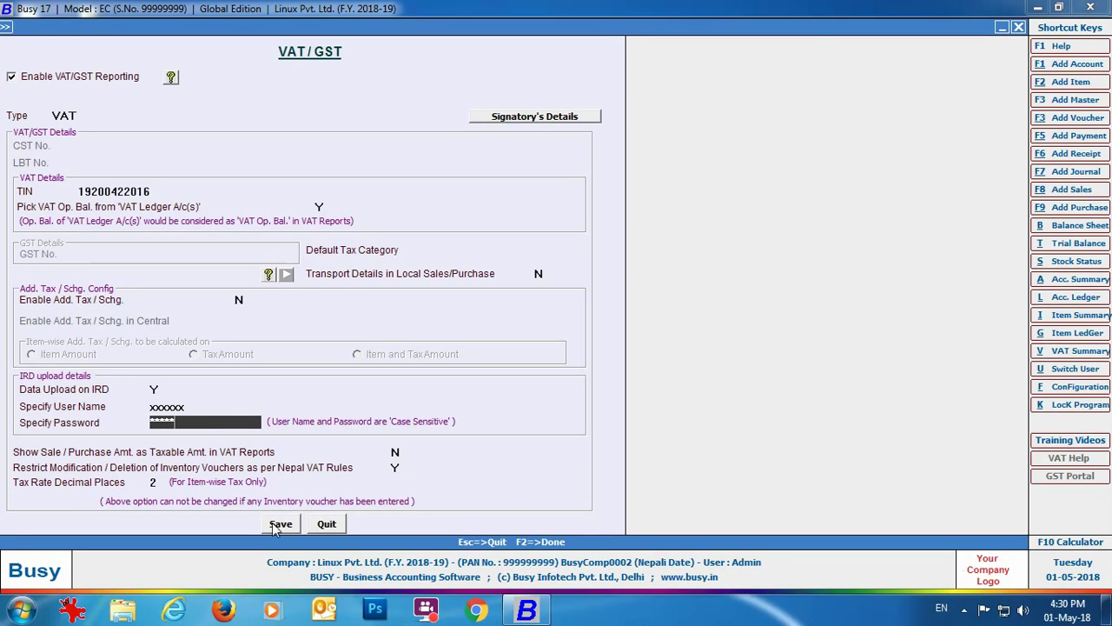
pyautogui.click(278, 524)
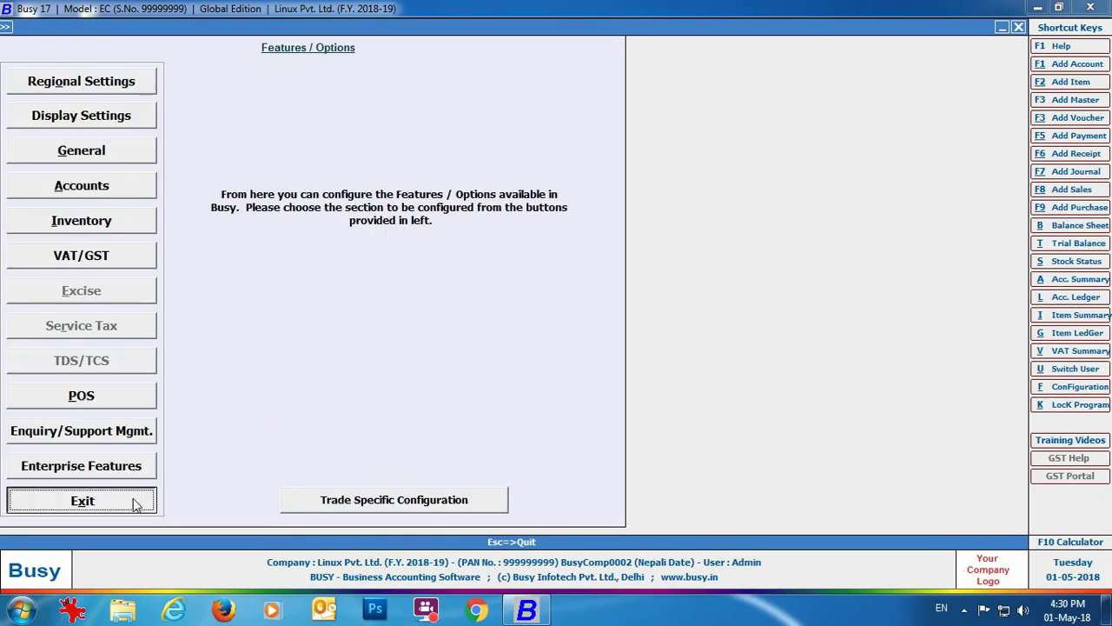
pyautogui.click(134, 504)
pyautogui.click(130, 28)
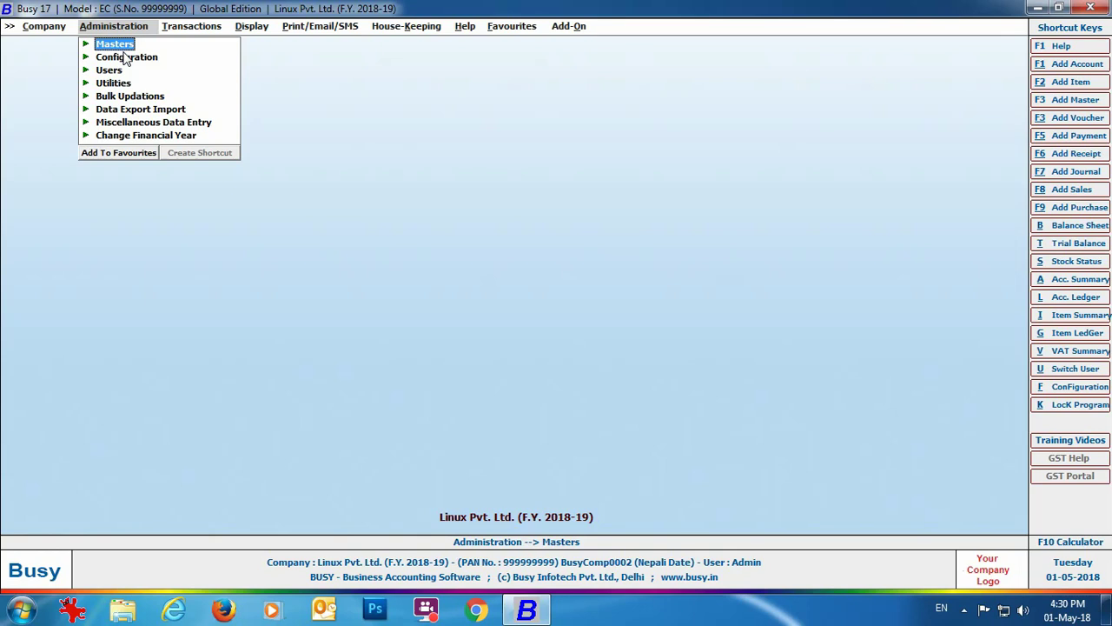
# Bring up the numbering settings for the Main series of Sales vouchers.
pyautogui.click(126, 58)
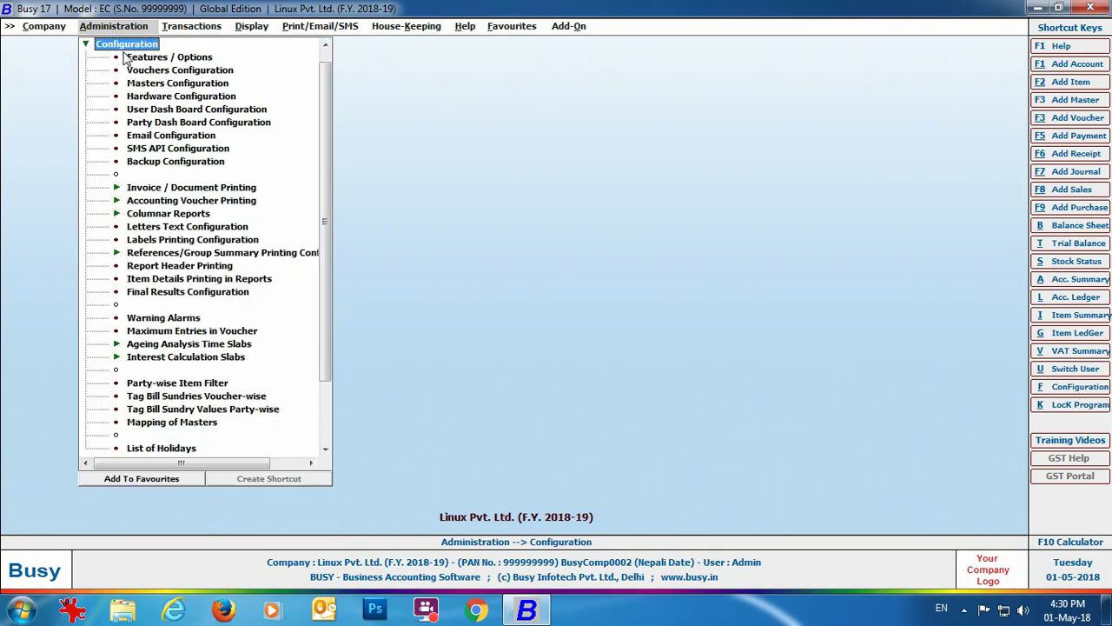
pyautogui.click(130, 69)
pyautogui.doubleClick(73, 113)
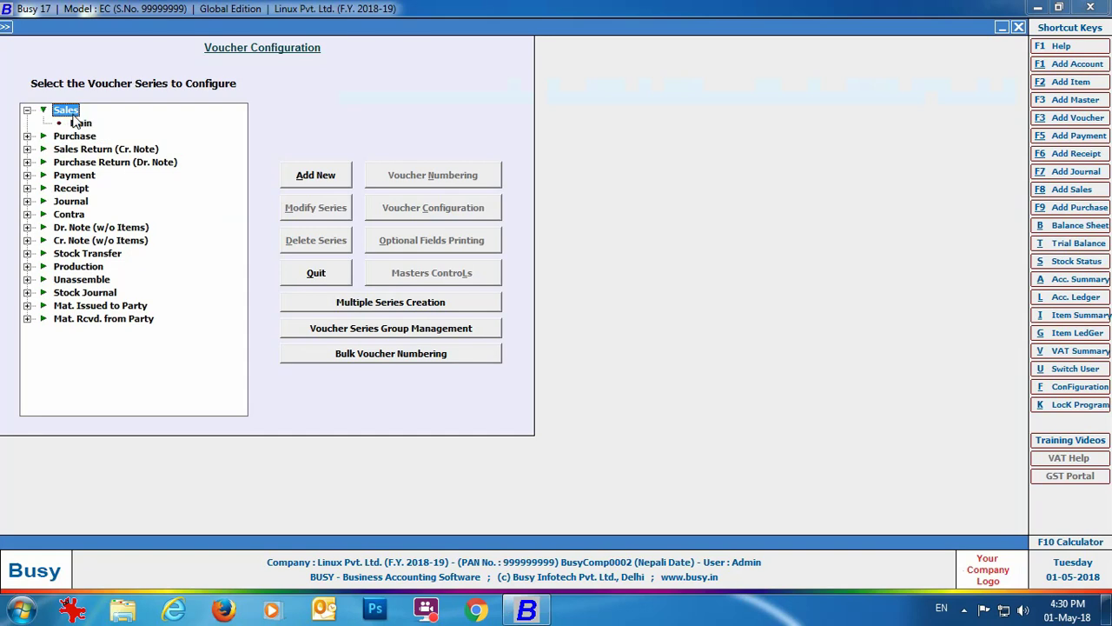
pyautogui.click(80, 122)
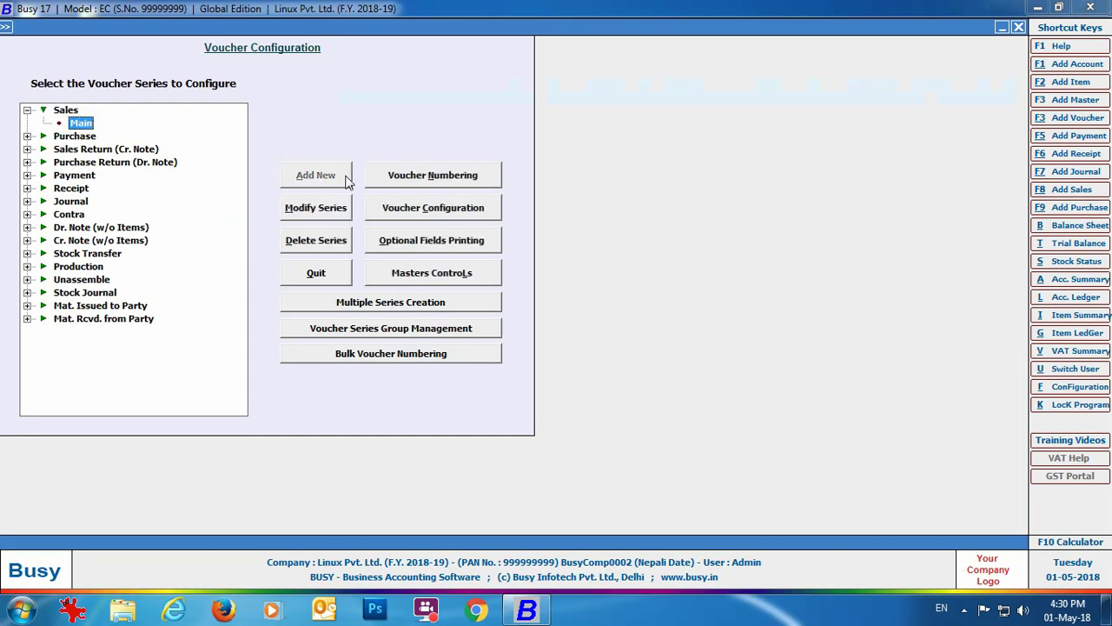
pyautogui.click(427, 178)
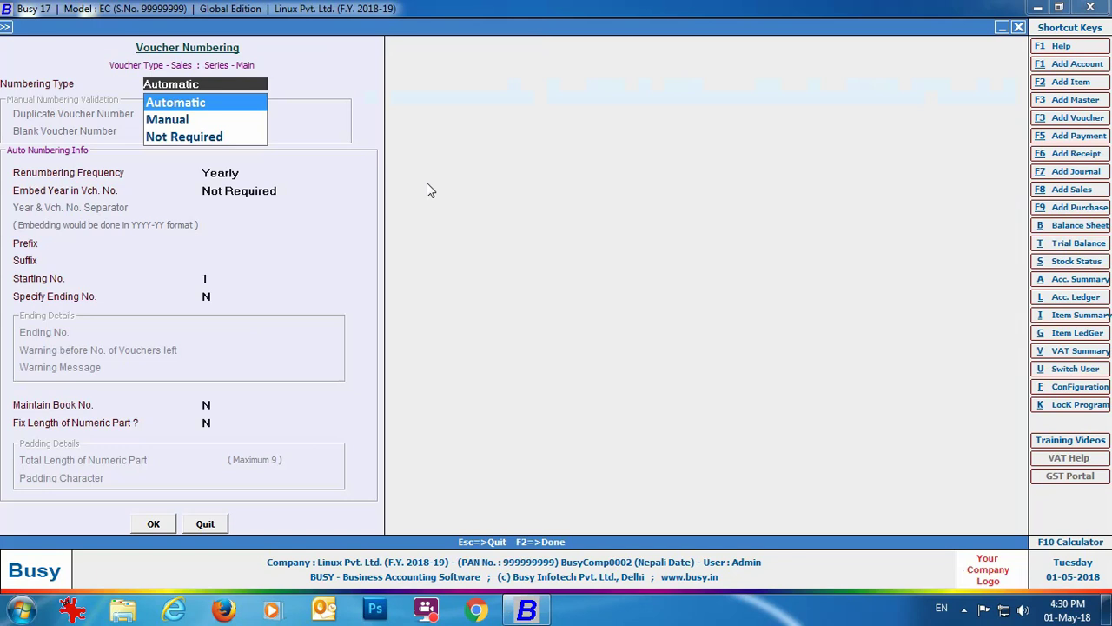
# Set Automatic, Yearly numbering with year As Prefix and suffix LINUX, then renumber vouchers.
pyautogui.press('Return')
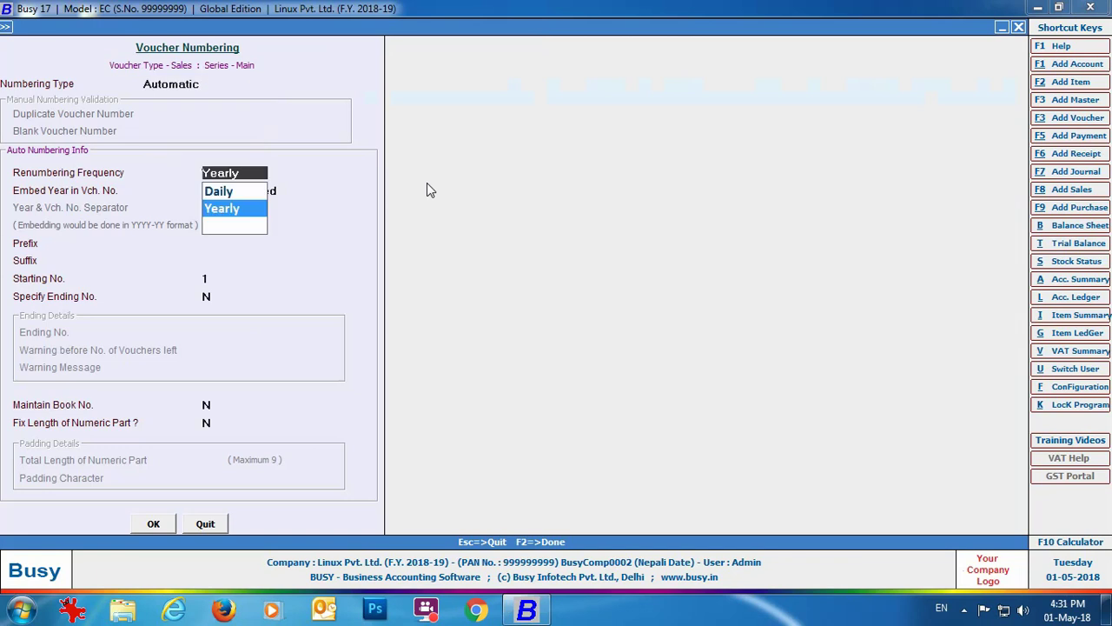
pyautogui.press('Return')
pyautogui.press('Down')
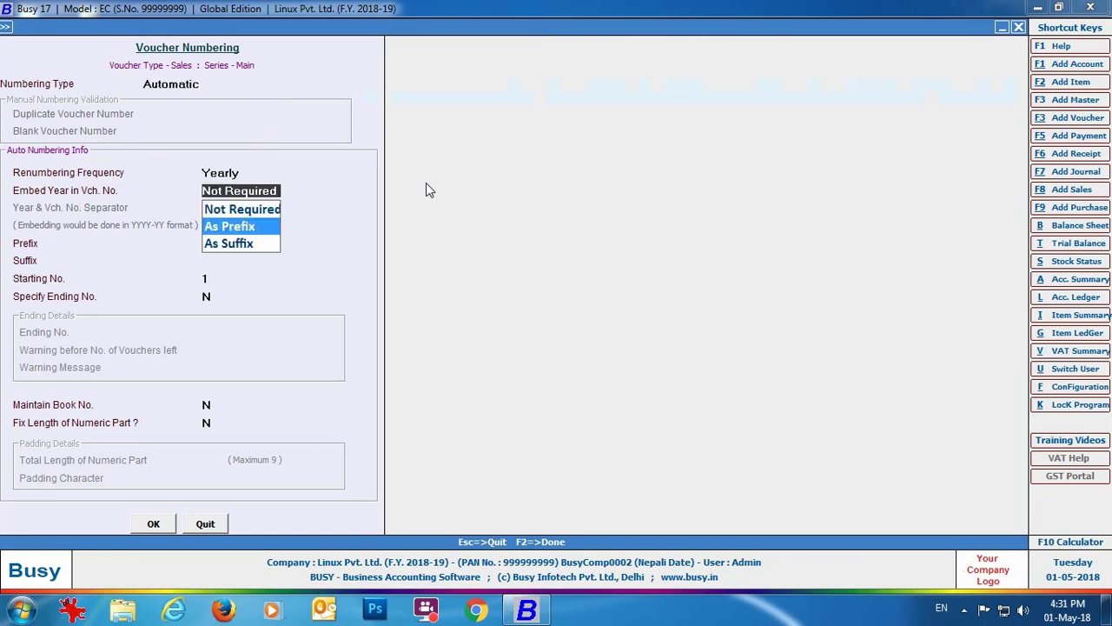
pyautogui.press('Return')
pyautogui.press('Return')
pyautogui.write('LINUX')
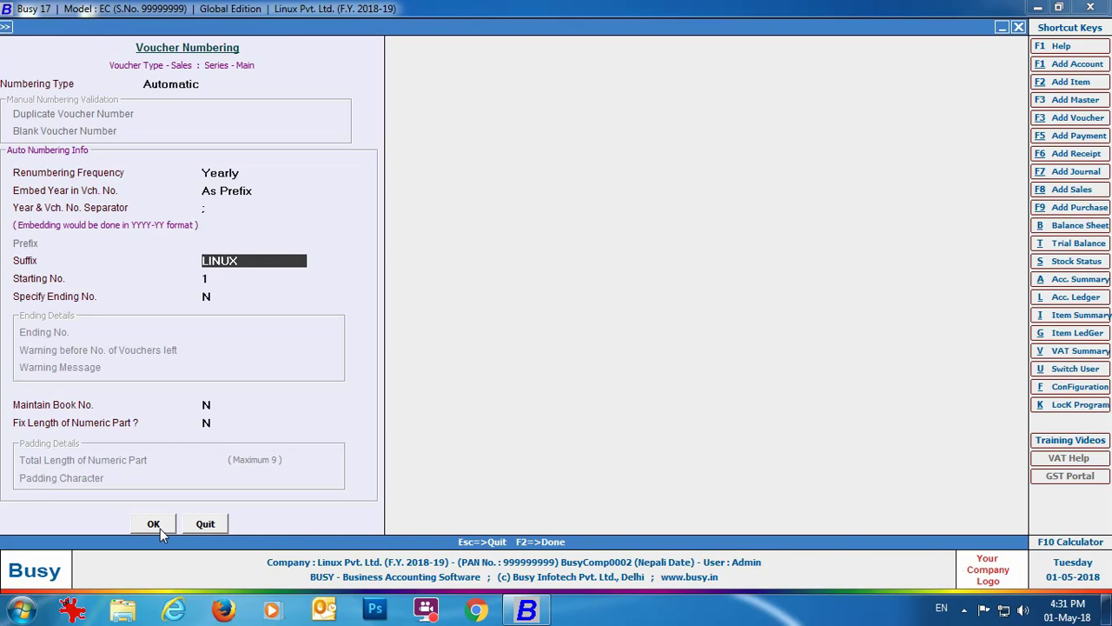
pyautogui.click(160, 528)
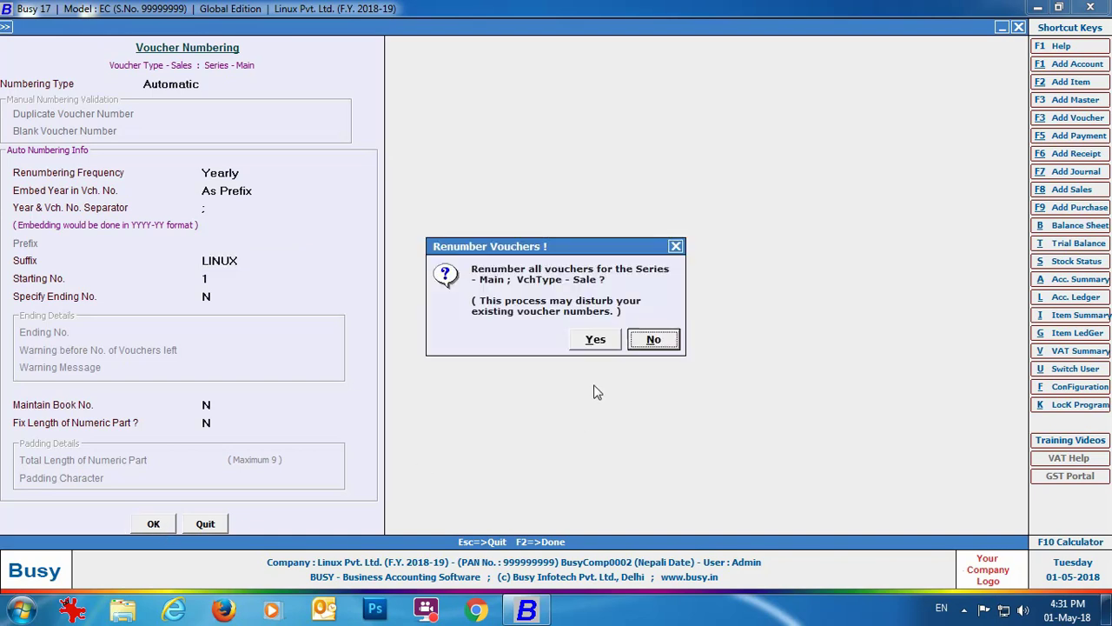
pyautogui.click(596, 340)
pyautogui.click(1018, 27)
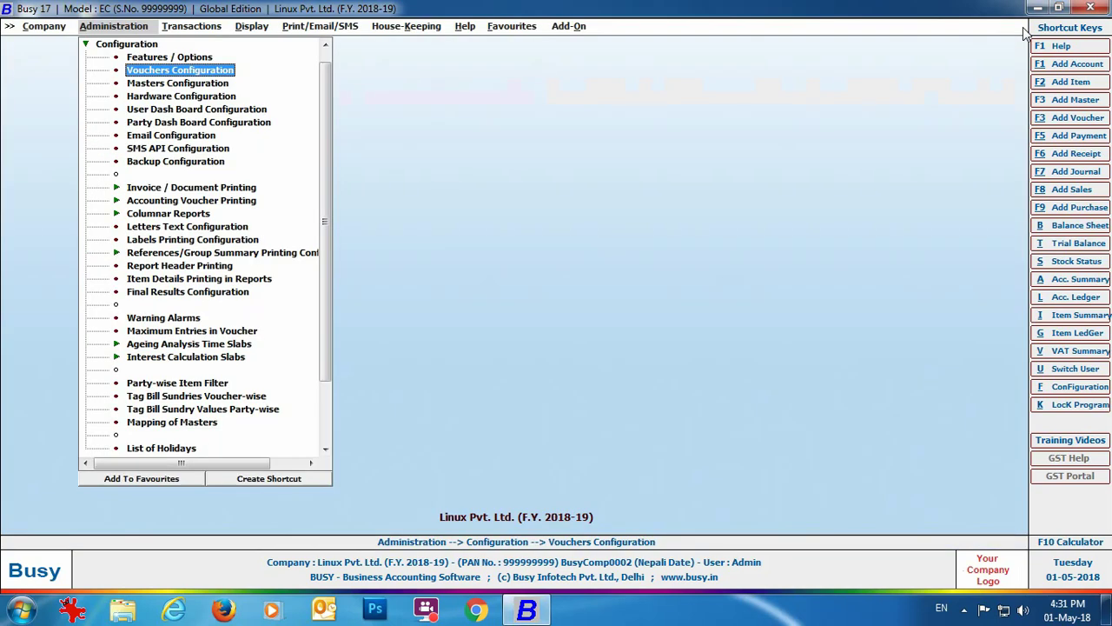
# Start a new Sales voucher in the Main series with sale type VAT/13%.
pyautogui.click(193, 27)
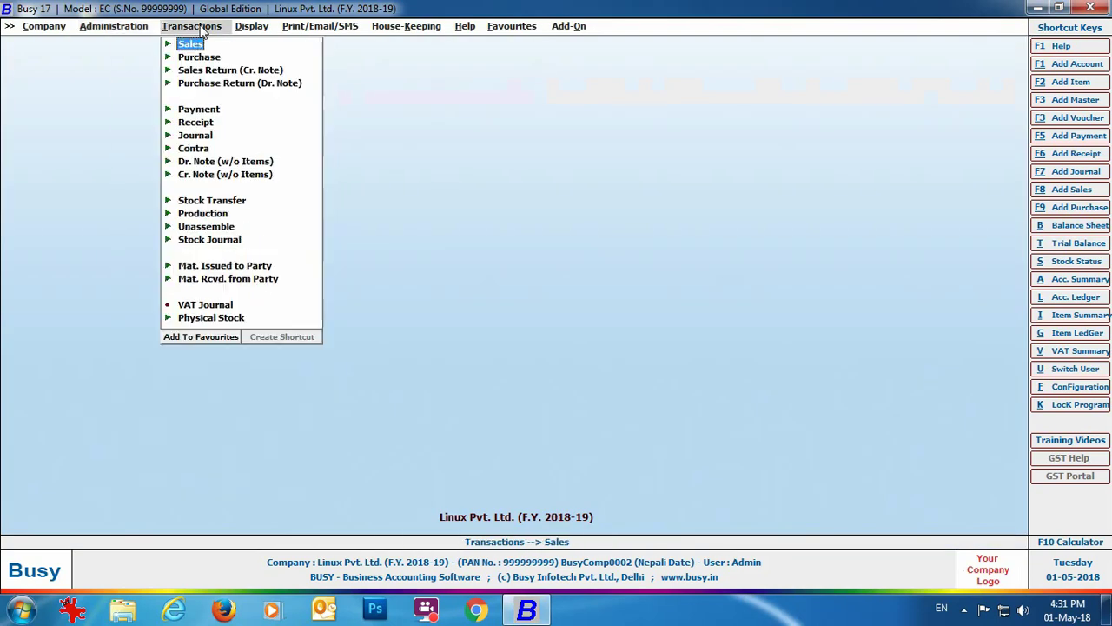
pyautogui.click(193, 45)
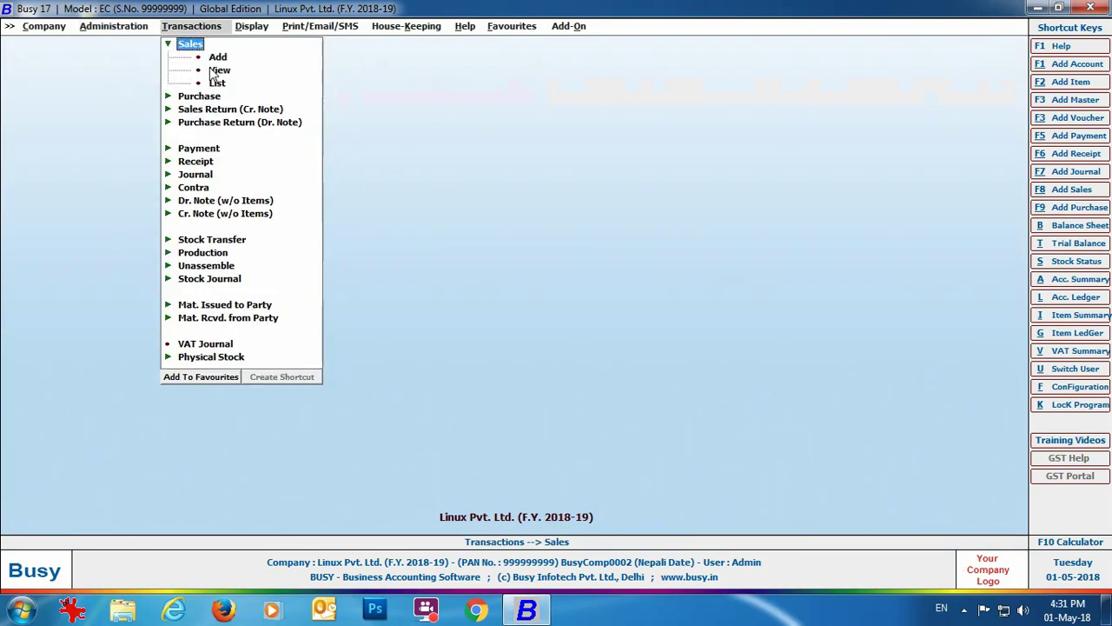
pyautogui.click(218, 57)
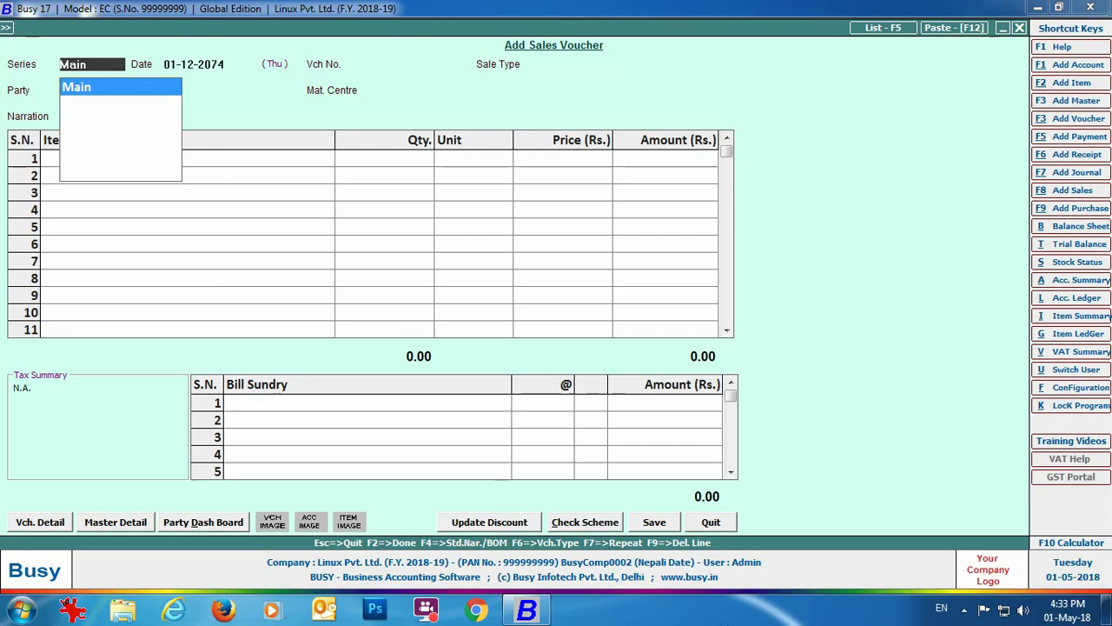
pyautogui.press('Return')
pyautogui.press('Return')
pyautogui.press('Return')
pyautogui.press('Down')
pyautogui.press('Return')
# Bill Evo Store for 10 Samsung 42" Smart T.V. at 70,000 each, adding the VAT sundry.
pyautogui.write('evo')
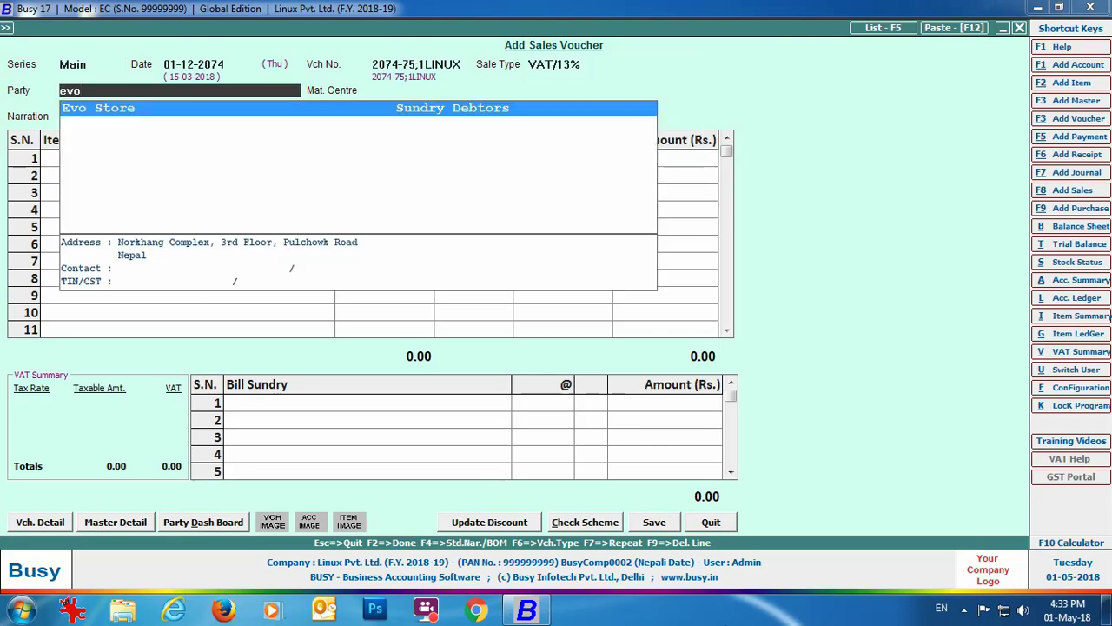
pyautogui.press('Return')
pyautogui.press('Return')
pyautogui.write('sam')
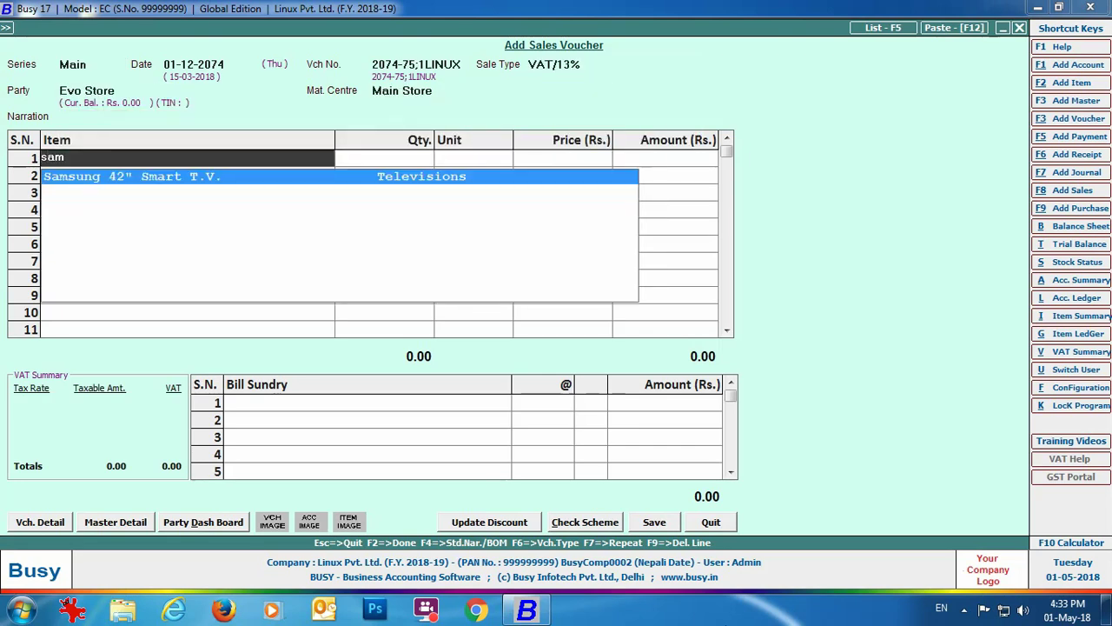
pyautogui.press('Return')
pyautogui.write('10')
pyautogui.press('Return')
pyautogui.press('Return')
pyautogui.write('70,000')
pyautogui.press('Return')
pyautogui.press('Return')
pyautogui.press('Return')
pyautogui.write('vat')
pyautogui.press('Return')
pyautogui.press('Return')
# Save the voucher, upload it to IRD without printing, and return to the main menu.
pyautogui.click(650, 523)
pyautogui.click(552, 411)
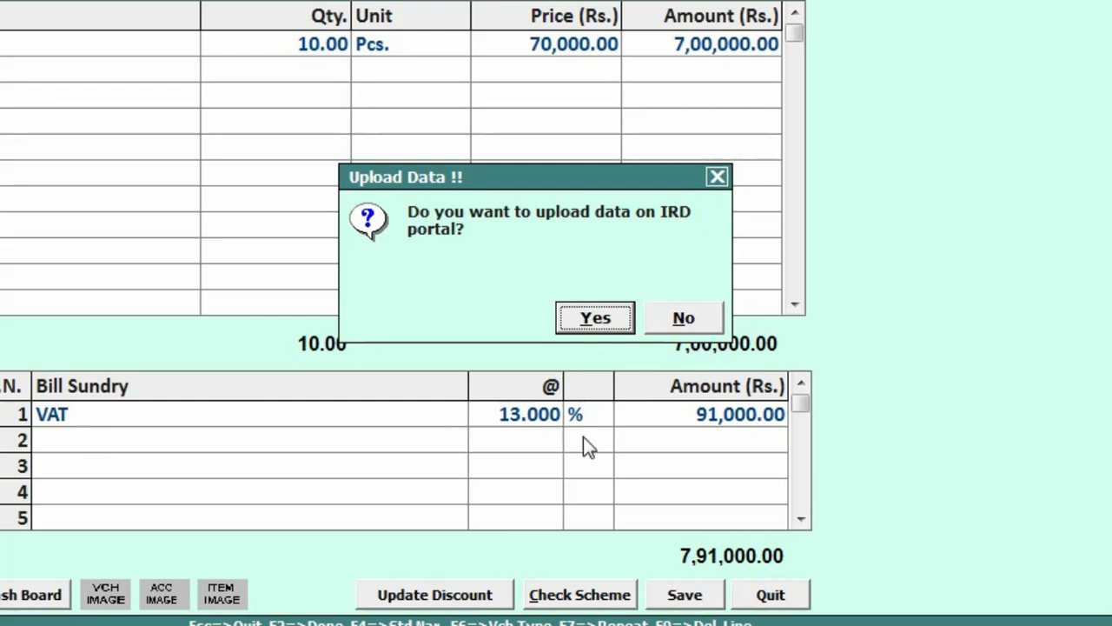
pyautogui.click(575, 331)
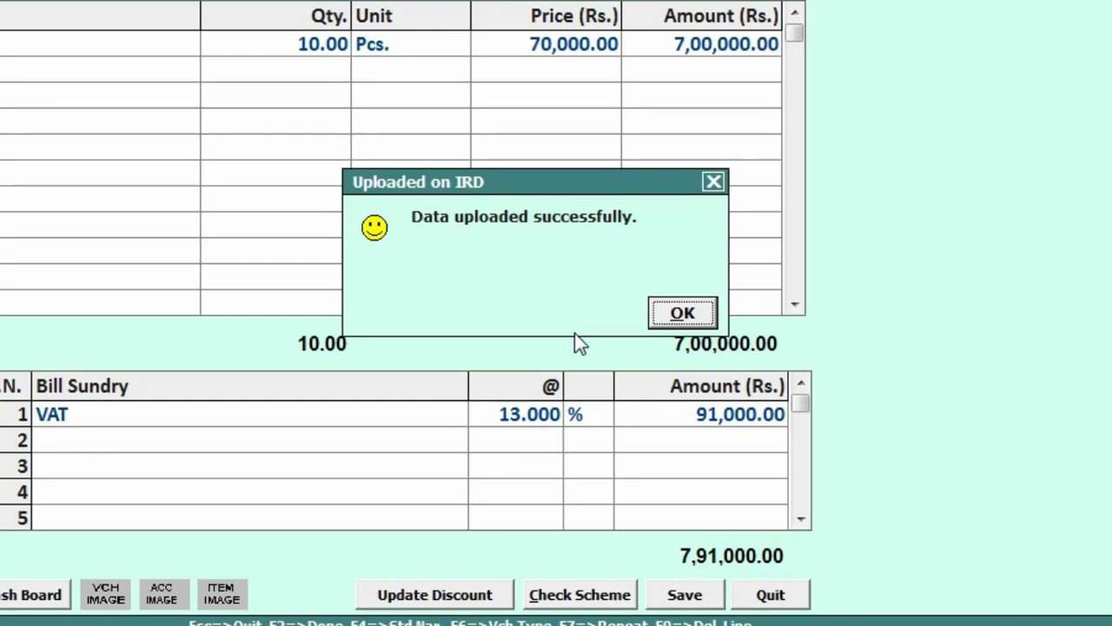
pyautogui.click(682, 313)
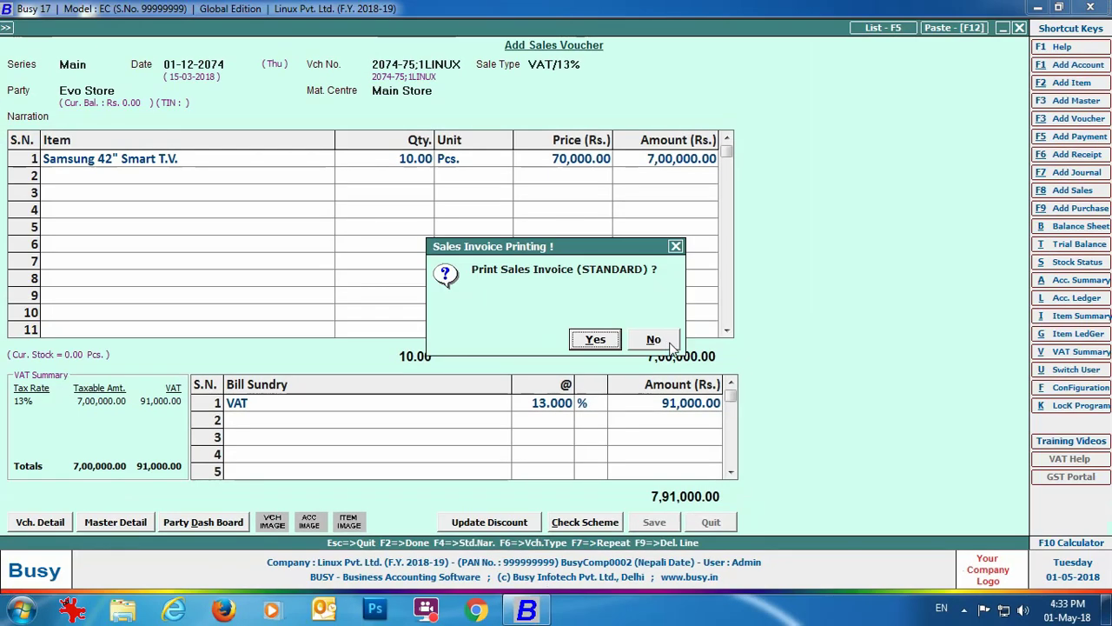
pyautogui.click(673, 344)
pyautogui.click(727, 542)
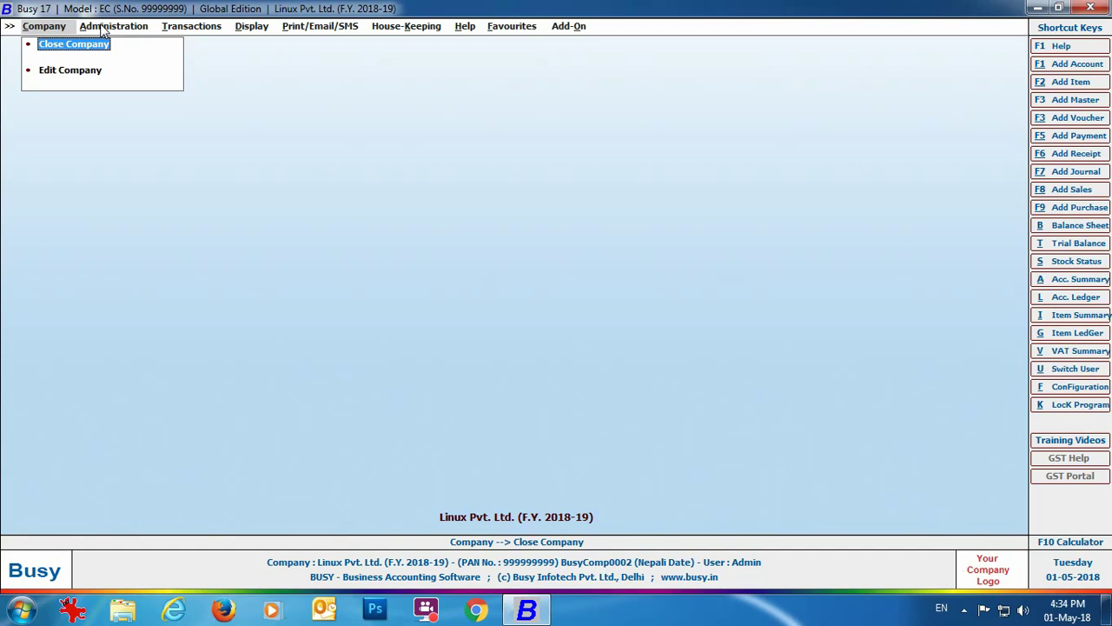
pyautogui.click(102, 28)
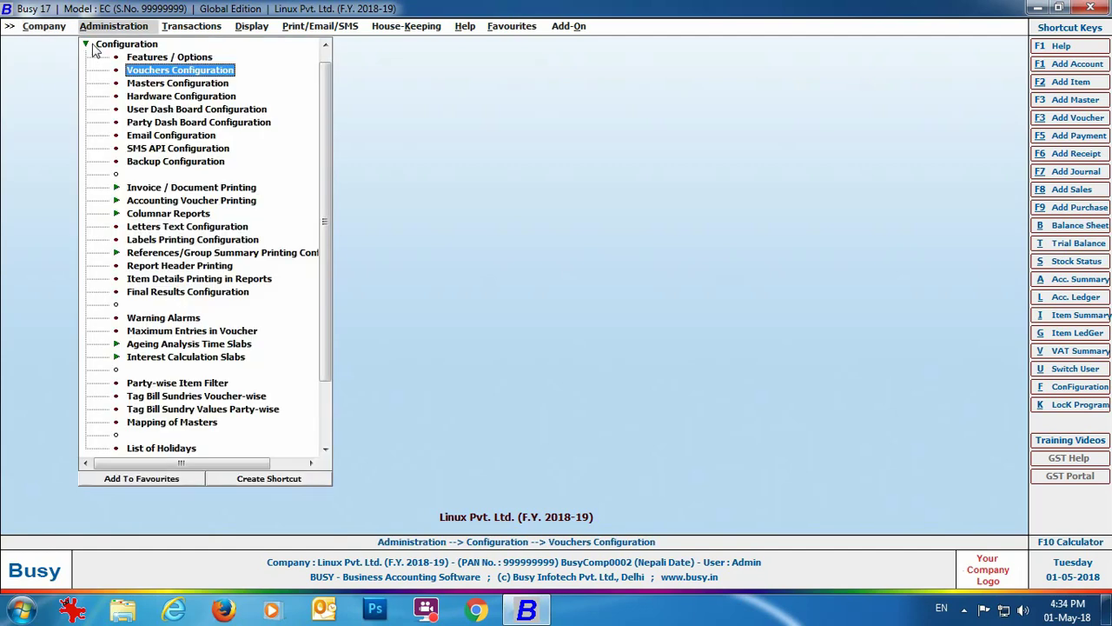
pyautogui.click(96, 45)
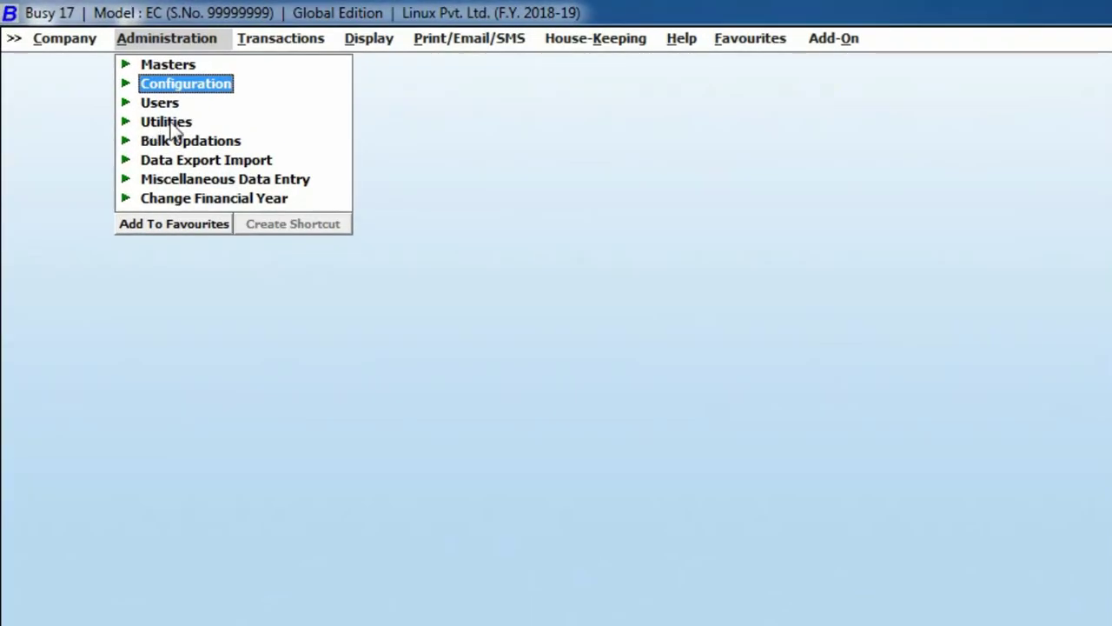
pyautogui.click(137, 102)
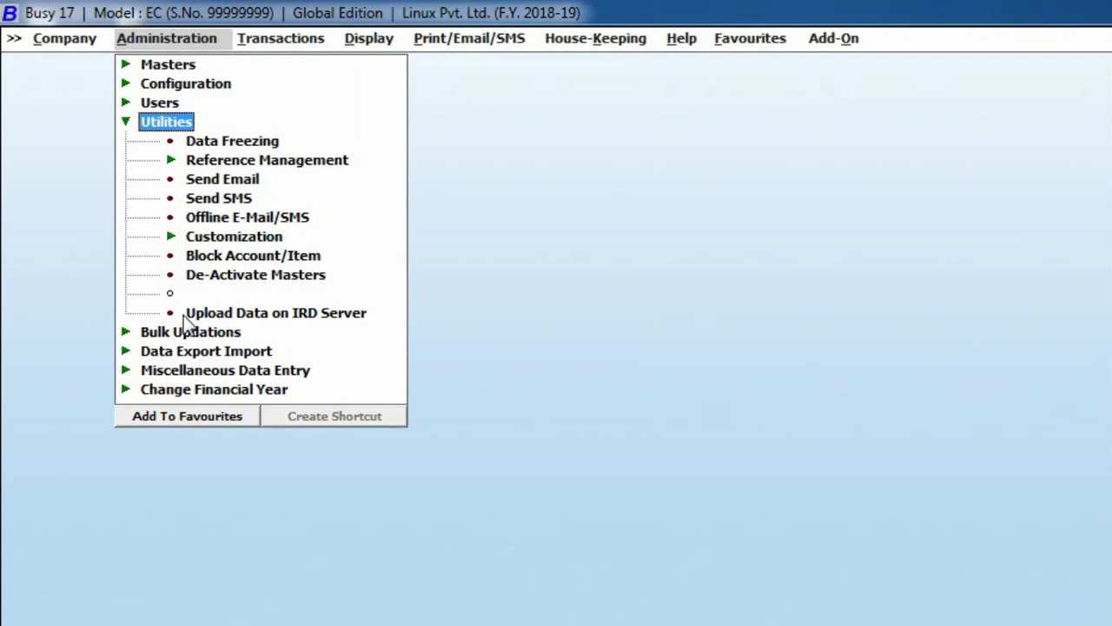
pyautogui.click(273, 315)
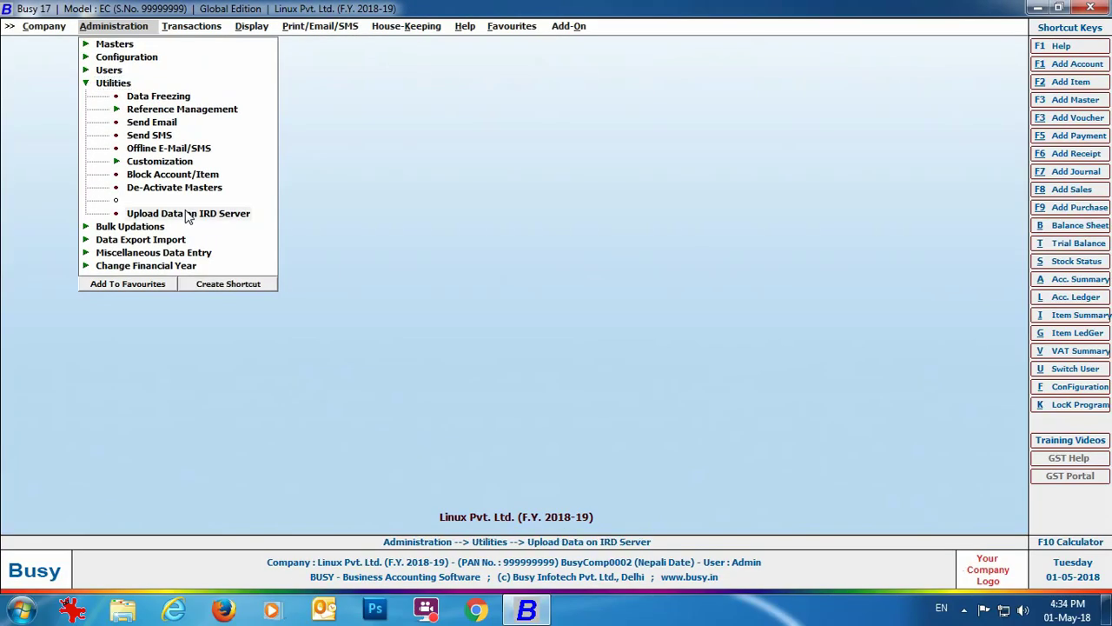
pyautogui.click(186, 213)
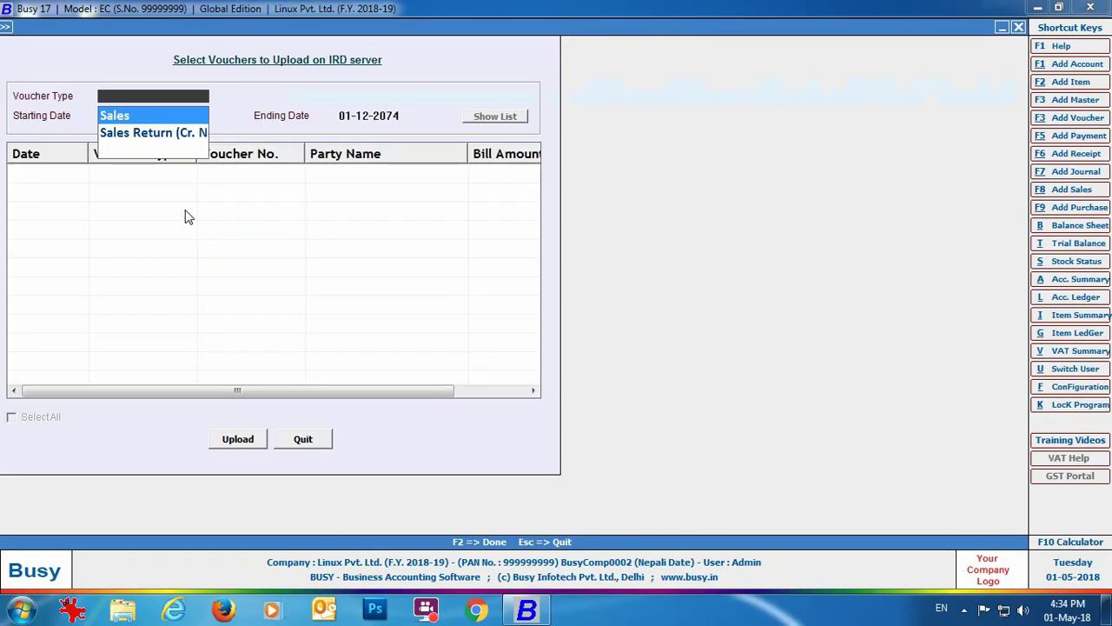
pyautogui.press('Return')
pyautogui.press('Return')
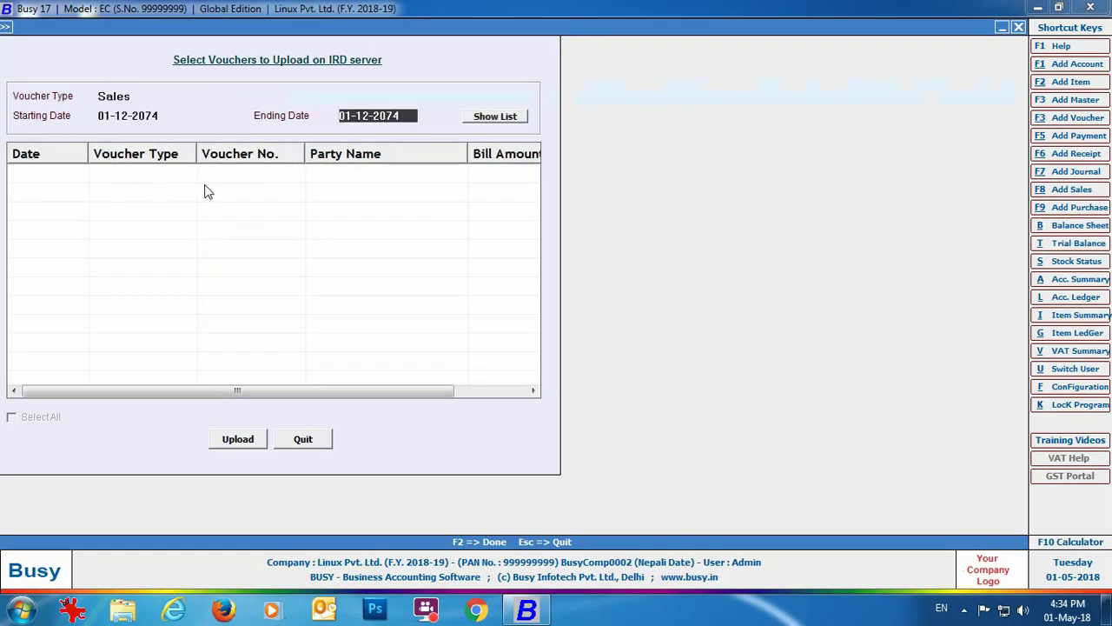
pyautogui.click(476, 122)
pyautogui.click(303, 439)
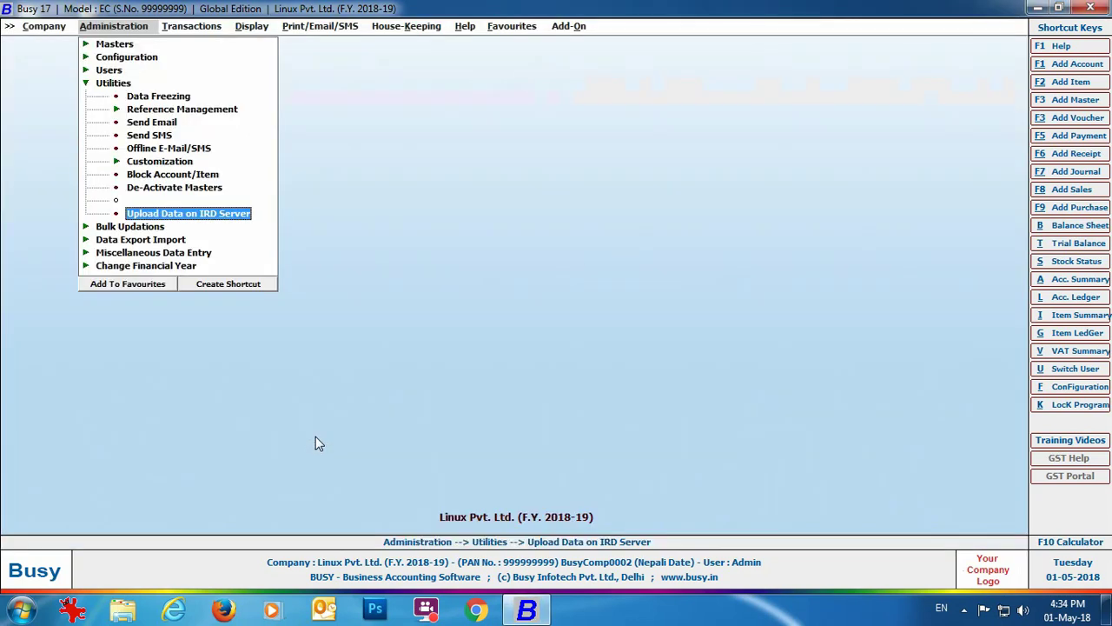
# Open the Sales Materialized View Table and confirm the 7,91,000 bill shows Sync With IRD as Yes.
pyautogui.click(251, 27)
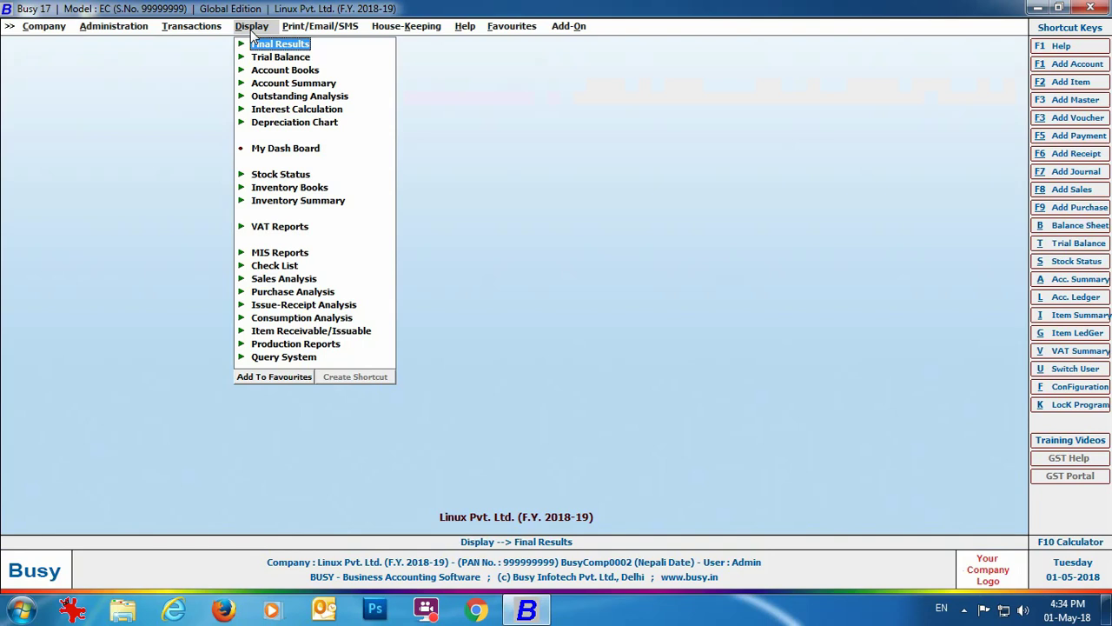
pyautogui.click(306, 259)
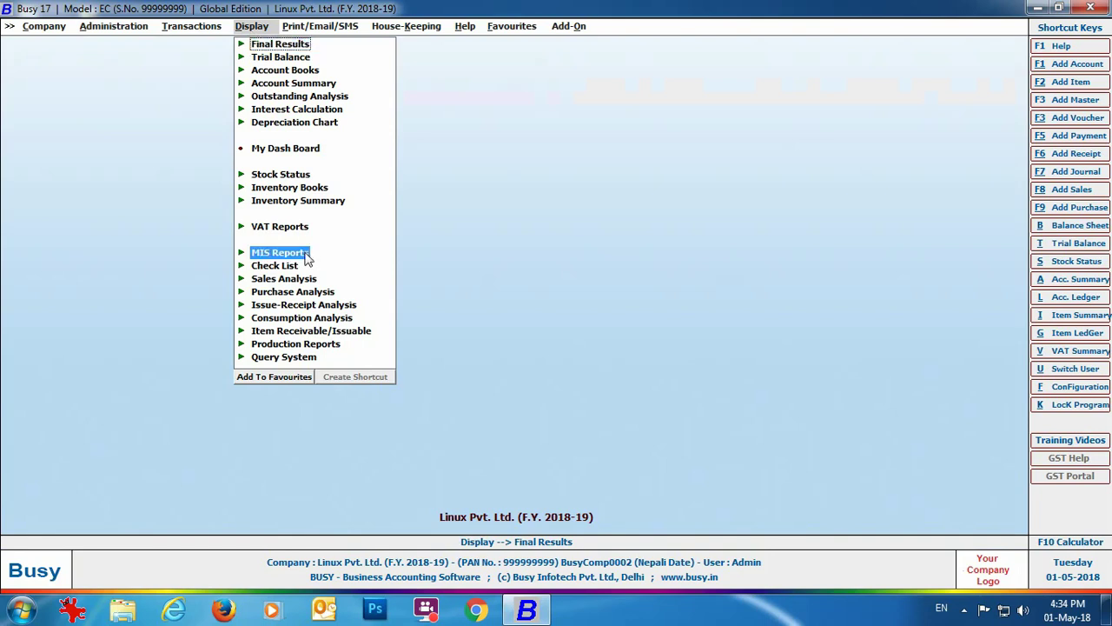
pyautogui.click(306, 259)
pyautogui.click(339, 346)
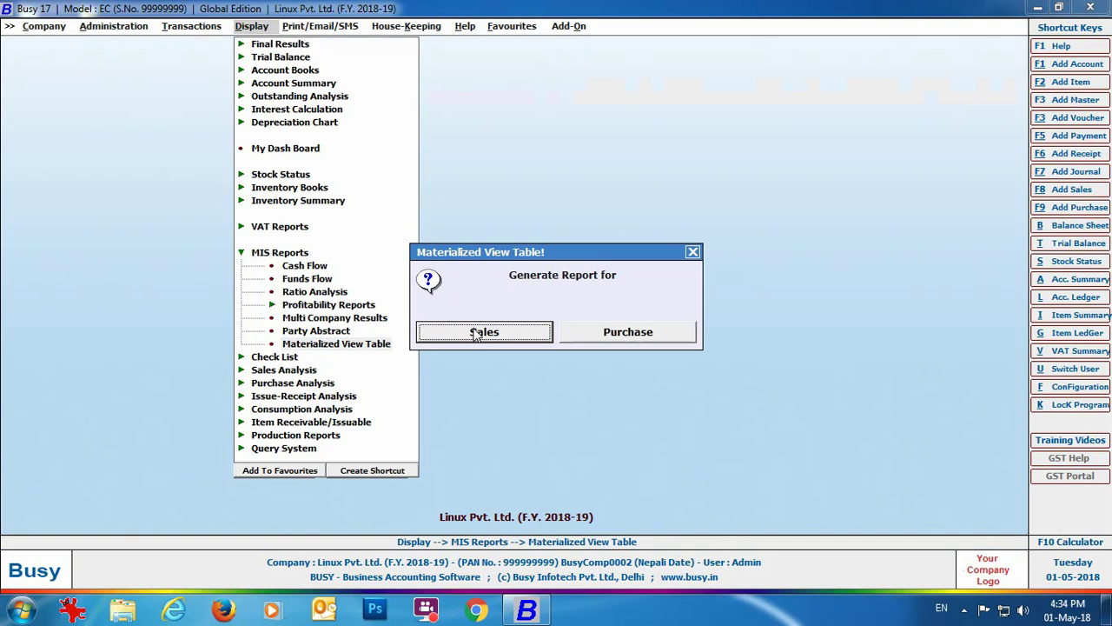
pyautogui.click(483, 332)
pyautogui.press('Return')
pyautogui.press('Return')
pyautogui.press('Return')
pyautogui.press('Return')
pyautogui.click(635, 501)
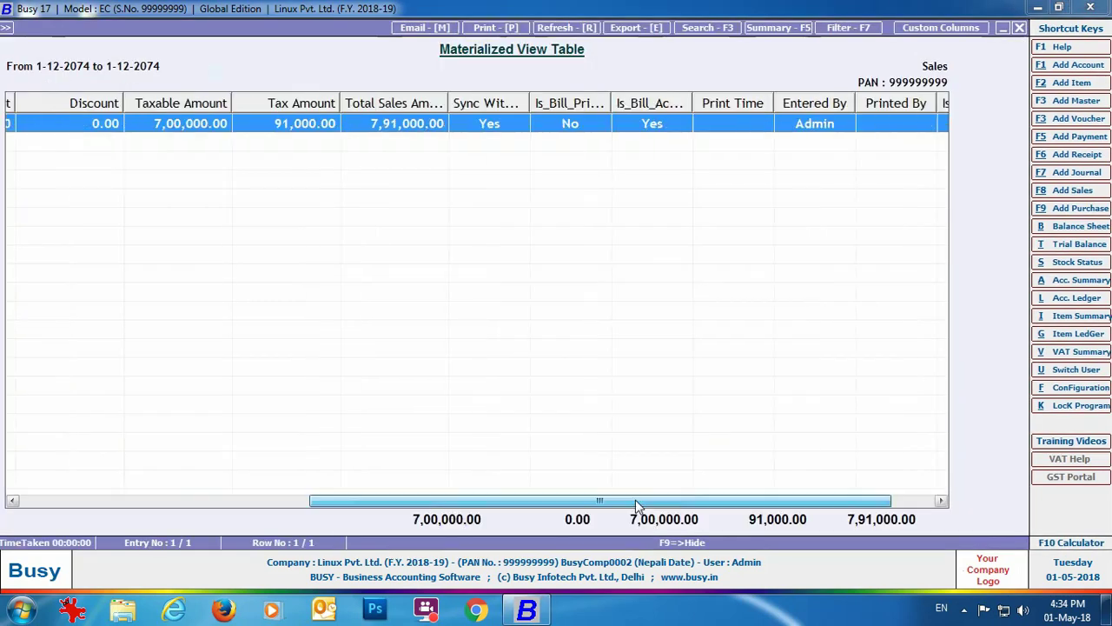
pyautogui.doubleClick(461, 103)
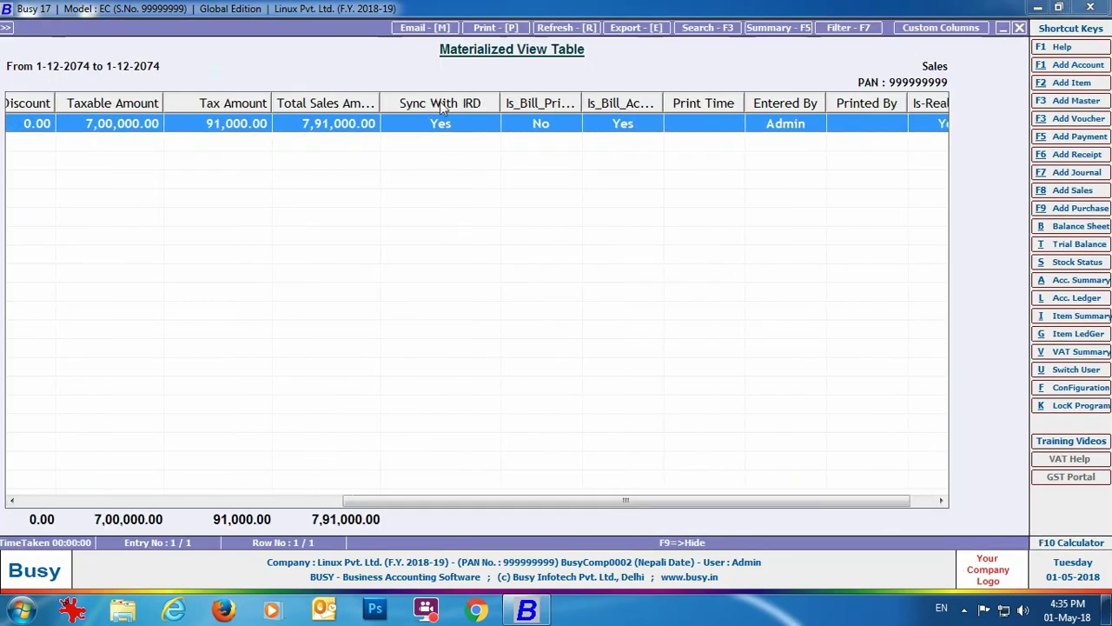
pyautogui.moveTo(680, 508); pyautogui.dragTo(783, 509)
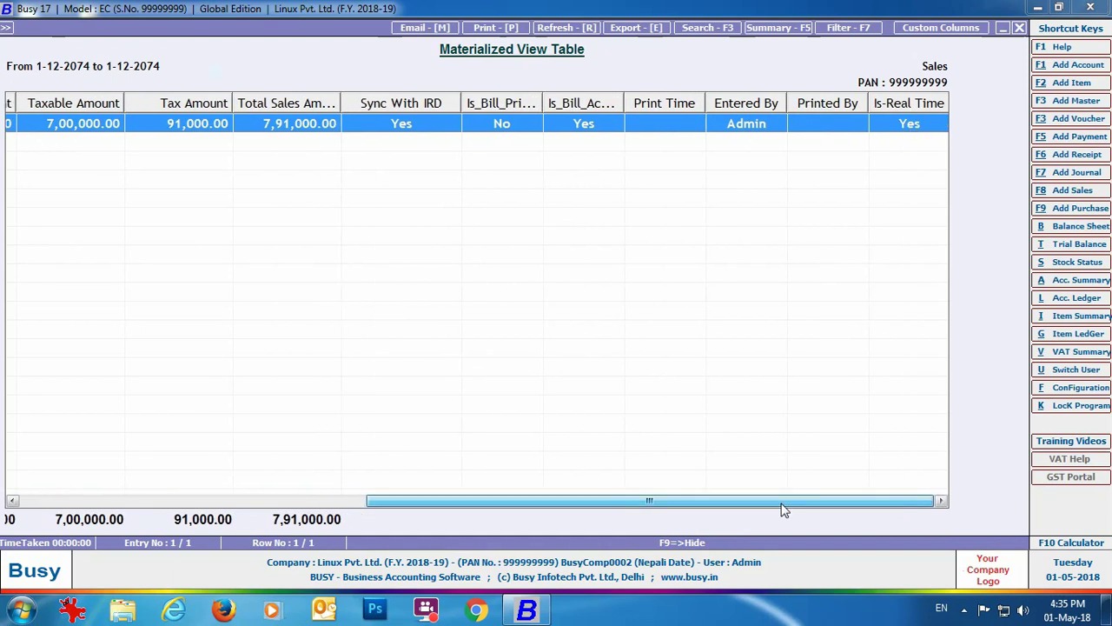